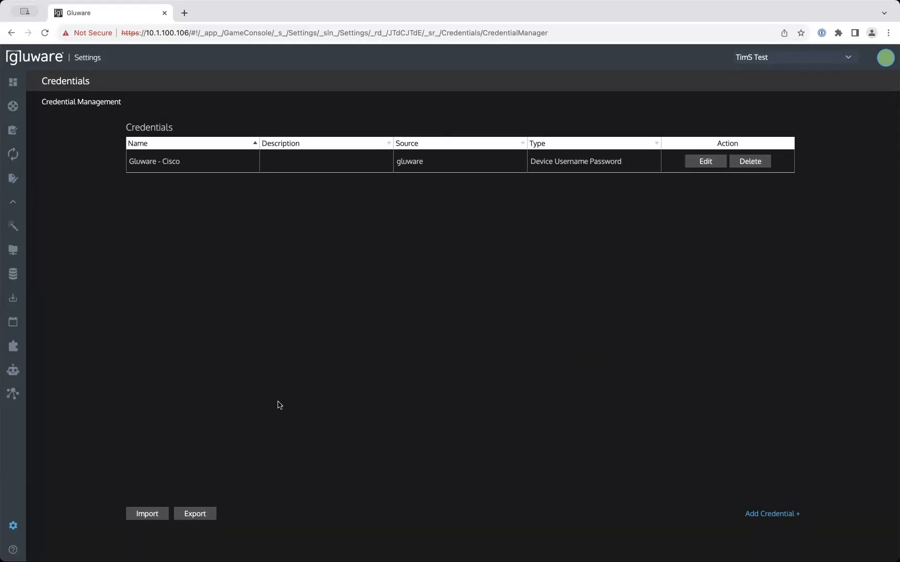
# Start a new credential named "CyberArk Private Key" with source Gluware and secret type Gluware System Client Key
pyautogui.moveTo(15, 526)
pyautogui.click(760, 515)
pyautogui.click(330, 185)
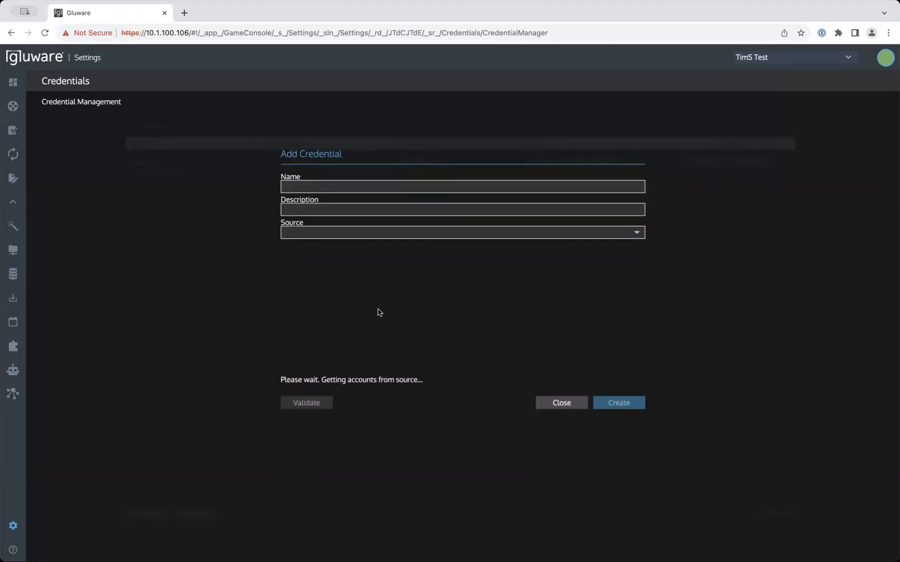
pyautogui.write('CyberA')
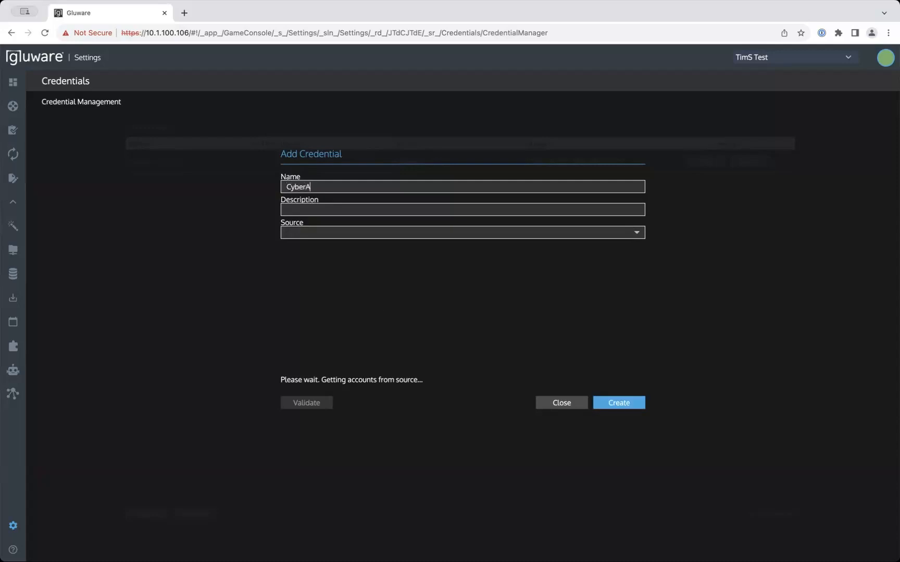
pyautogui.write('rk Private Key')
pyautogui.click(635, 234)
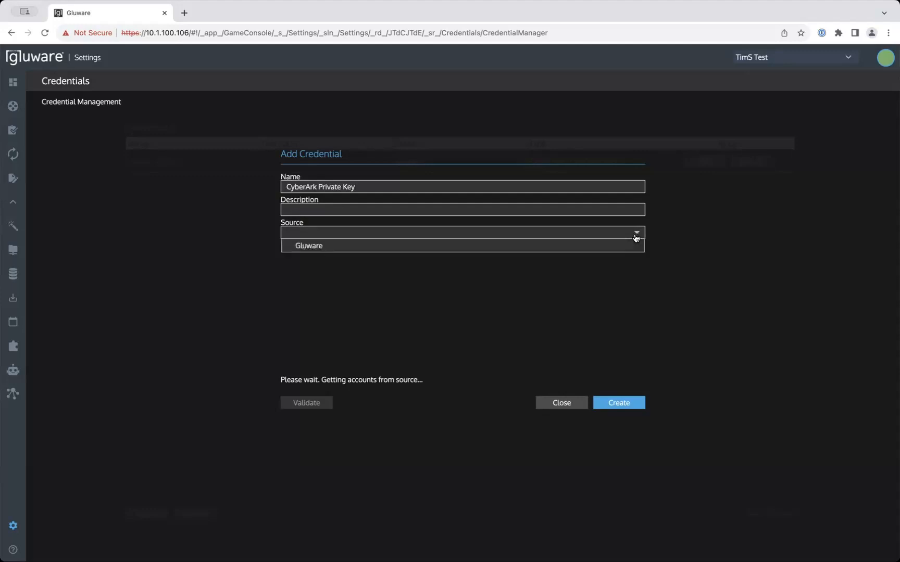
pyautogui.click(620, 247)
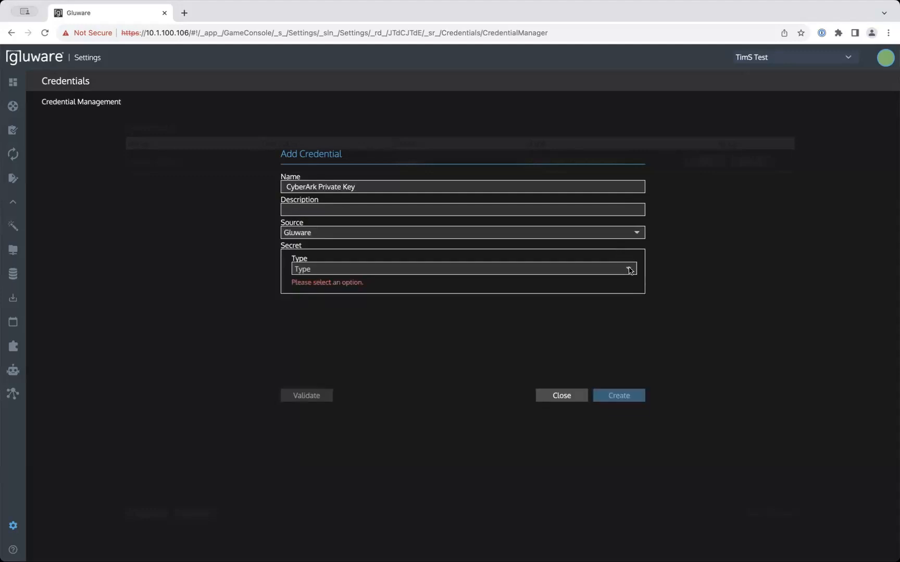
pyautogui.click(629, 268)
pyautogui.click(400, 350)
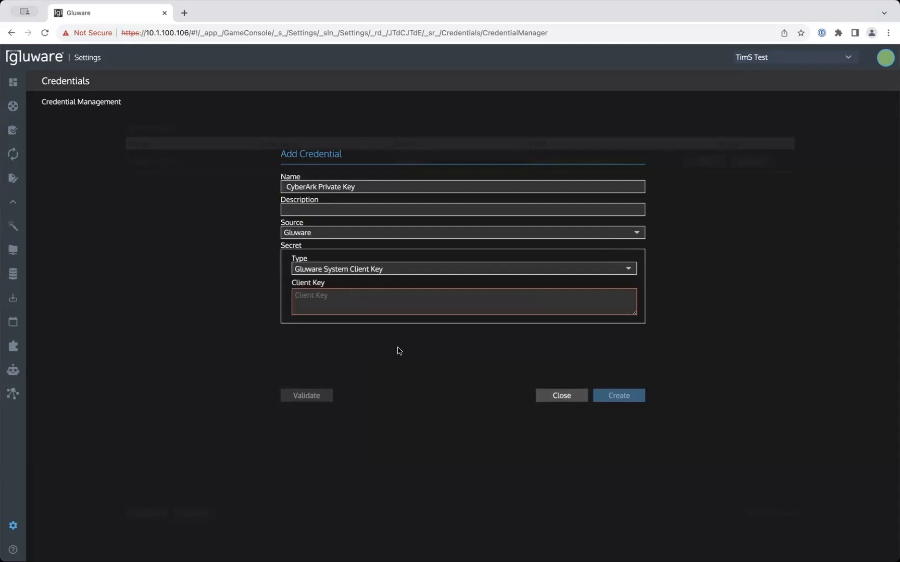
# Paste the RSA private key as the client key and create the credential
pyautogui.click(470, 291)
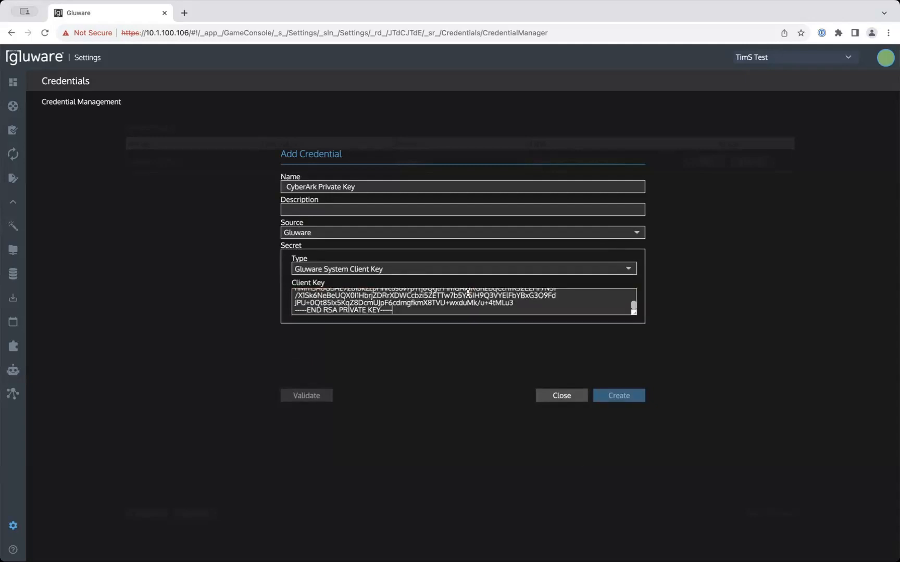
pyautogui.press('super+v')
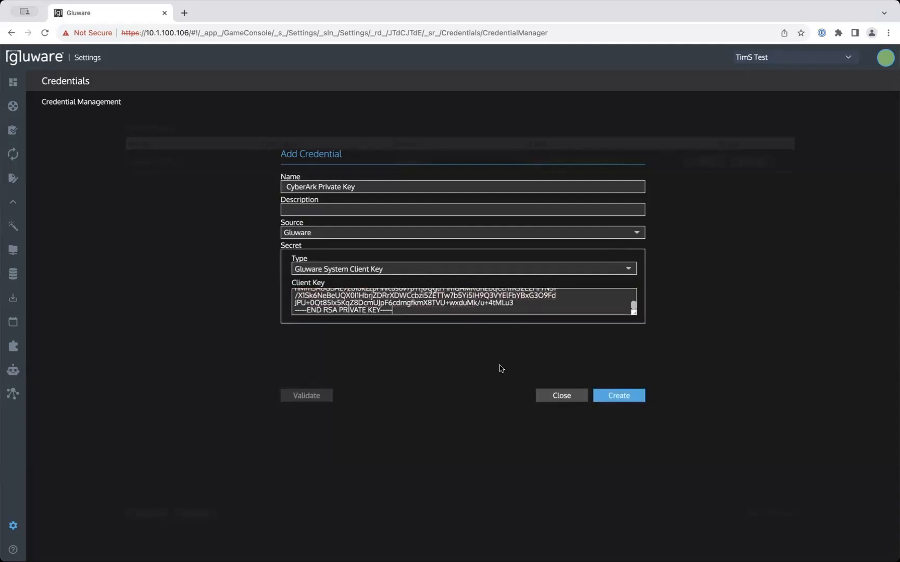
pyautogui.click(616, 399)
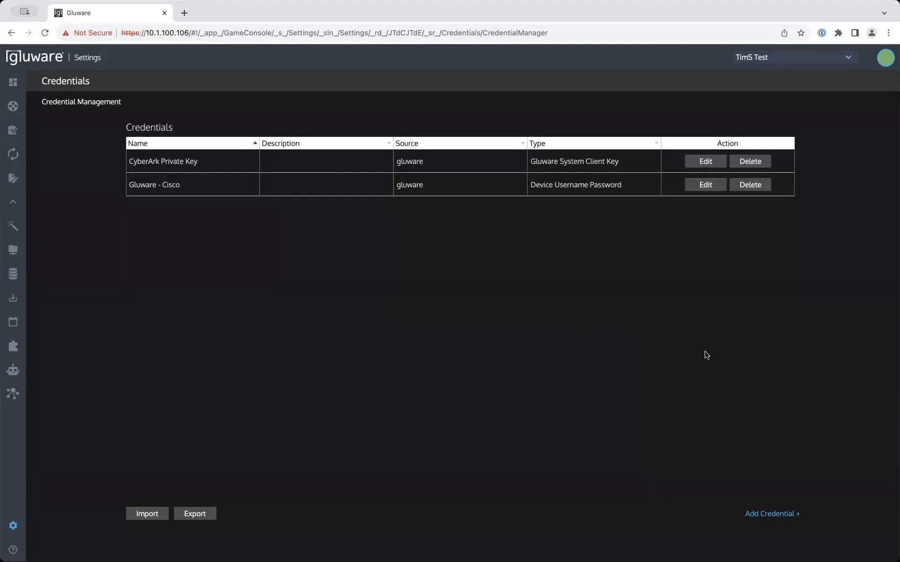
# Start another credential named "CyberArk Connection Password" with secret type Gluware System Secret
pyautogui.click(754, 516)
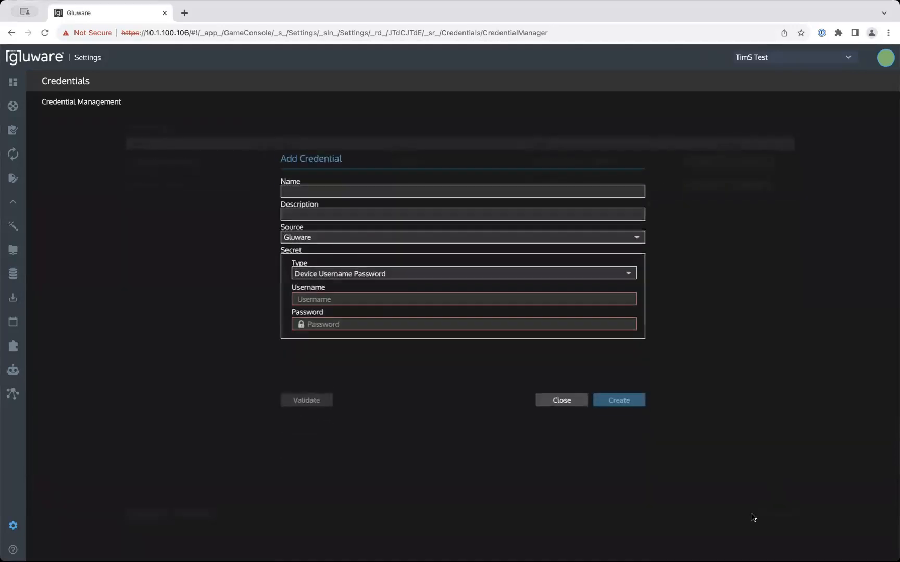
pyautogui.click(336, 187)
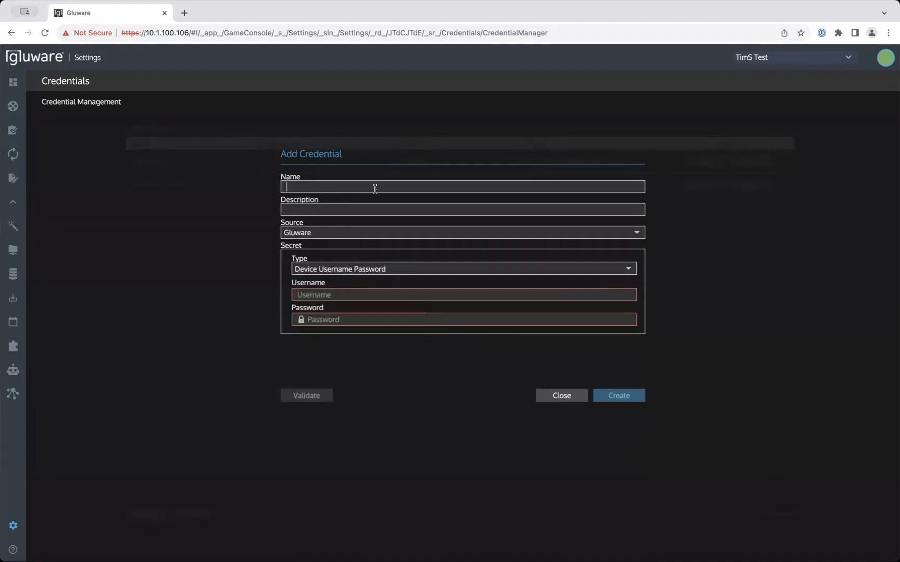
pyautogui.write('CyberArk Connection Password')
pyautogui.click(627, 269)
pyautogui.scroll(-1, 500, 320)
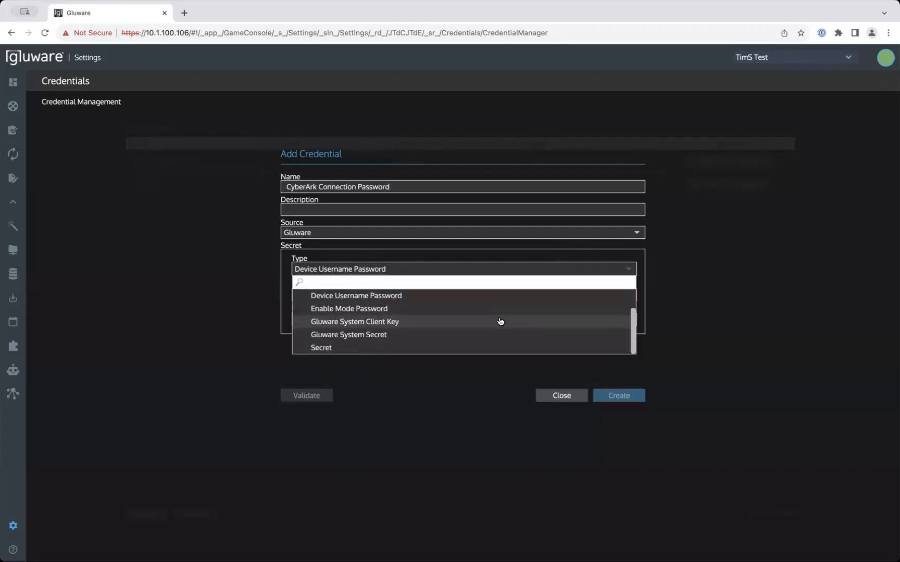
pyautogui.click(401, 340)
# Paste the connection password as the secret and create the credential
pyautogui.click(619, 537)
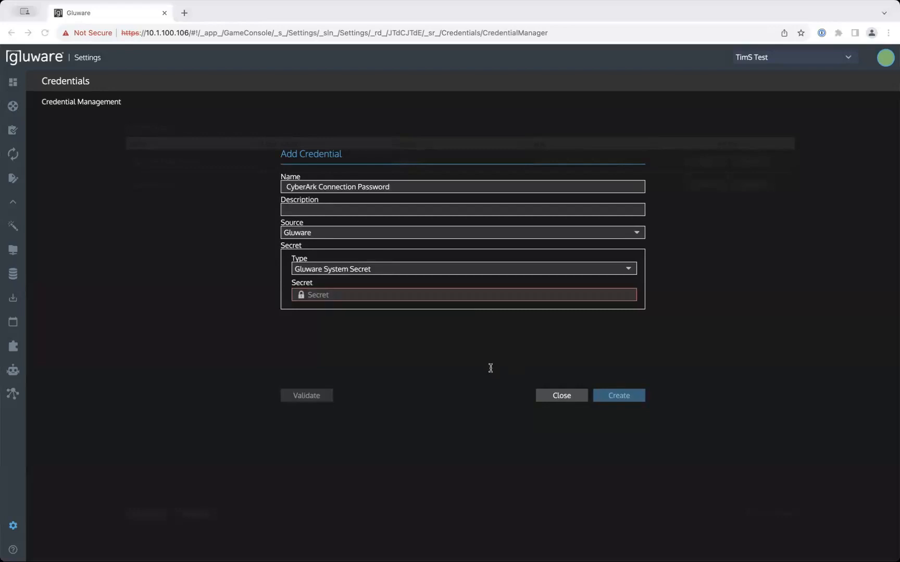
pyautogui.click(365, 297)
pyautogui.press('super+v')
pyautogui.click(620, 397)
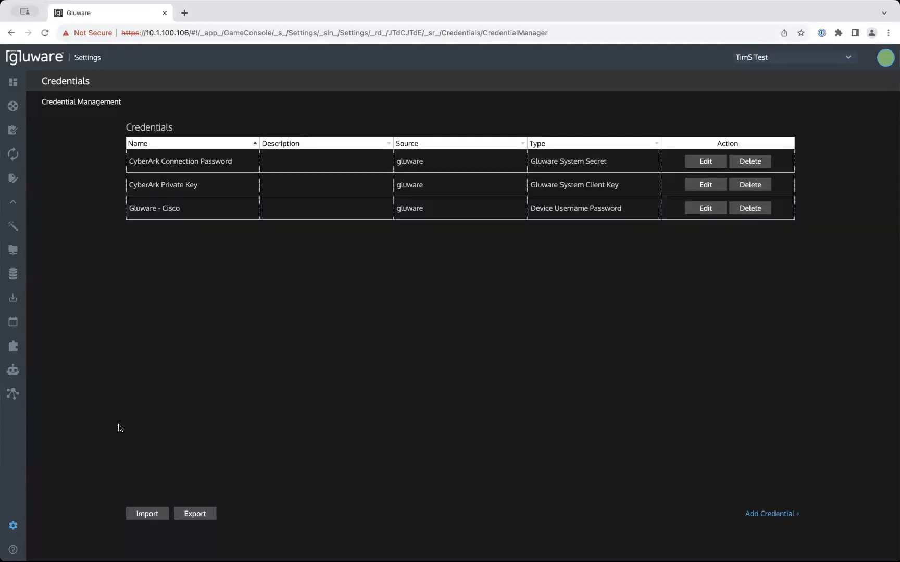
pyautogui.moveTo(16, 530)
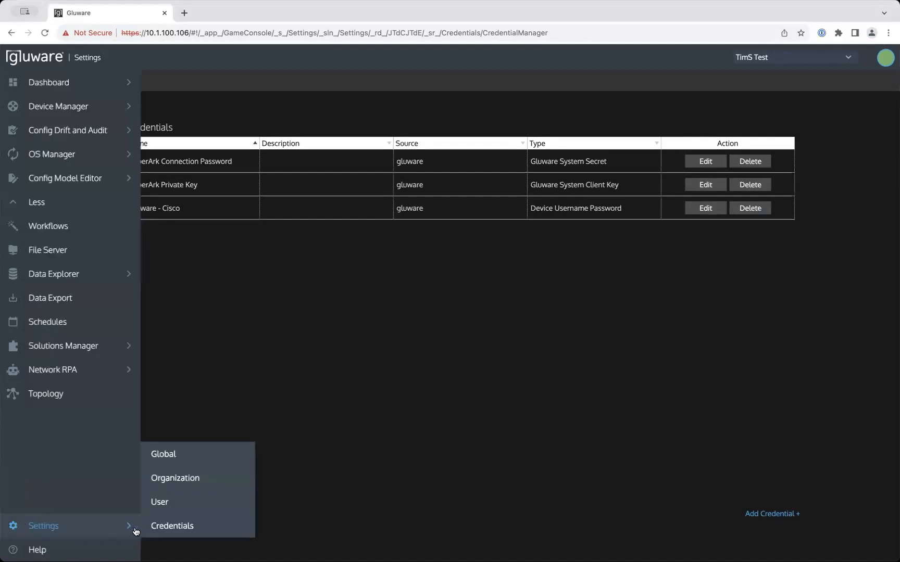
pyautogui.click(191, 478)
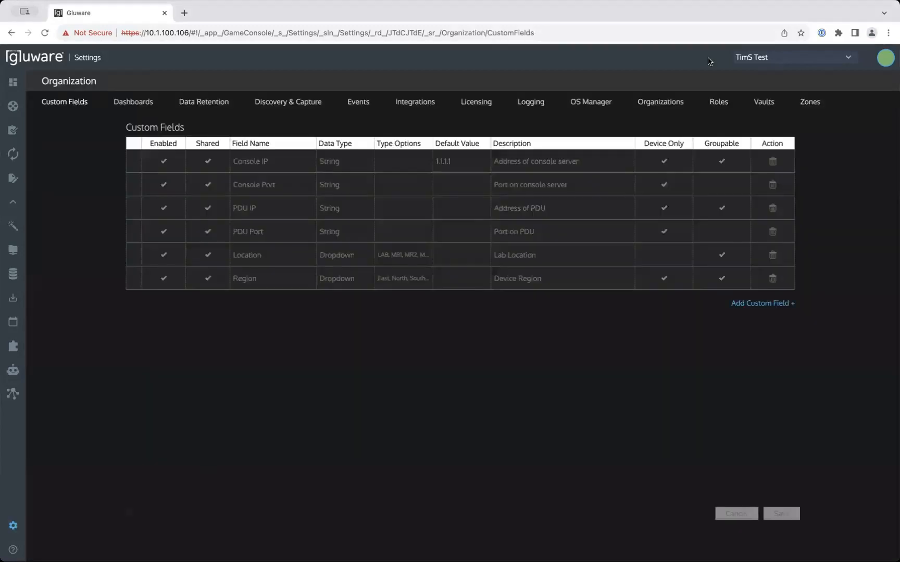
pyautogui.click(760, 104)
pyautogui.click(775, 518)
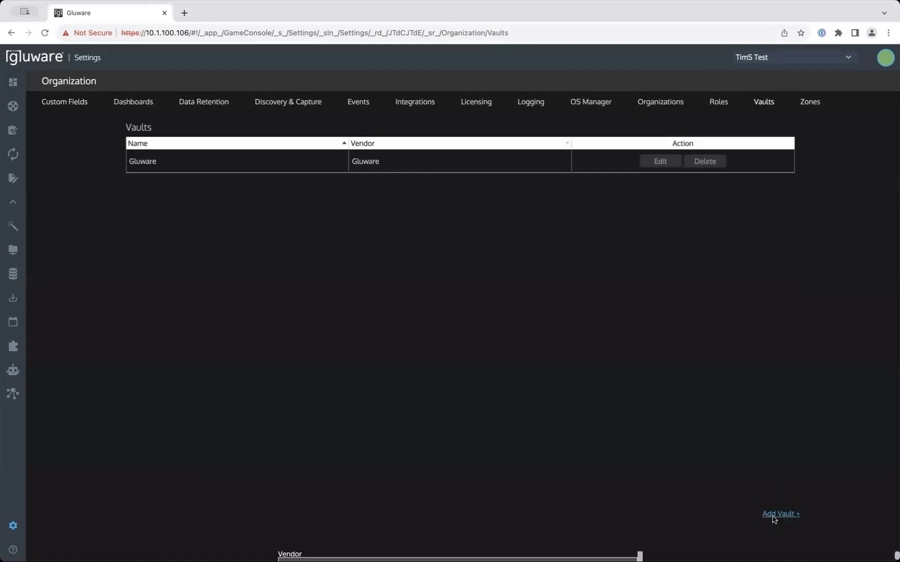
pyautogui.click(299, 186)
pyautogui.write('CyberArk')
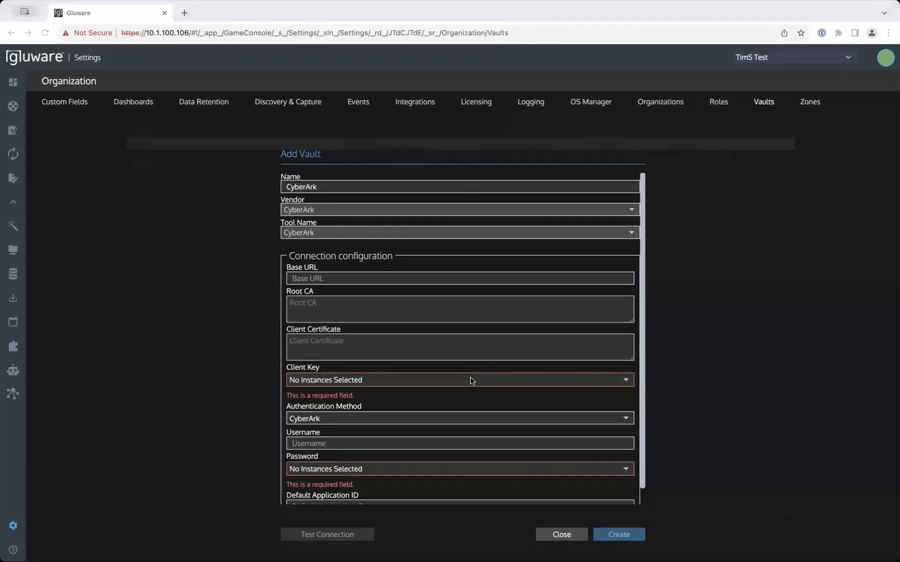
pyautogui.click(336, 280)
pyautogui.write('https://services-uscentral.skytap.com:11465')
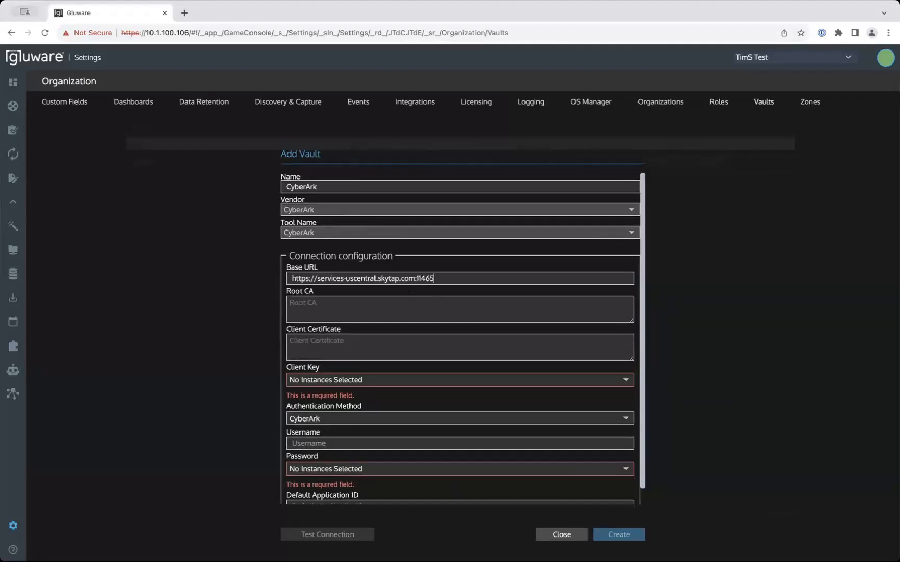
# Paste the root CA certificate and the client certificate into the vault's connection configuration
pyautogui.click(622, 545)
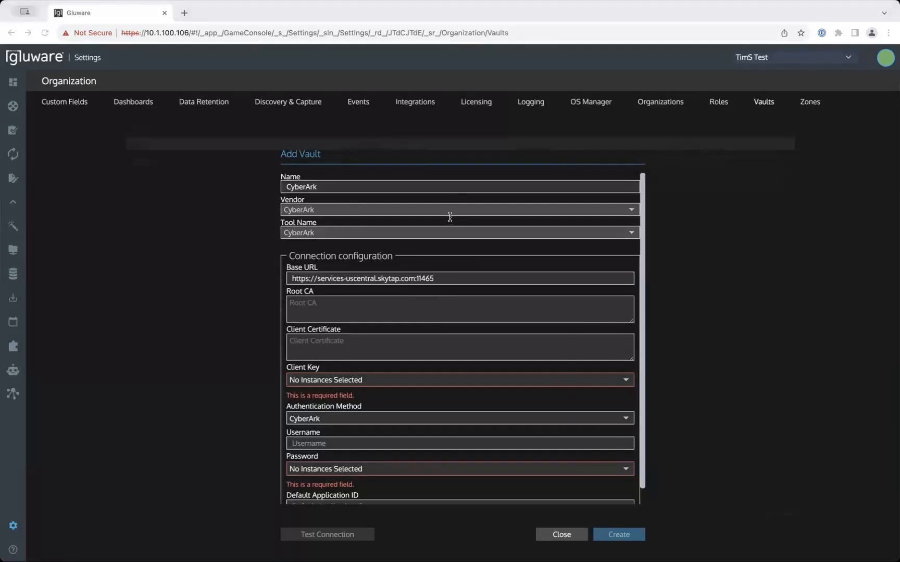
pyautogui.click(373, 306)
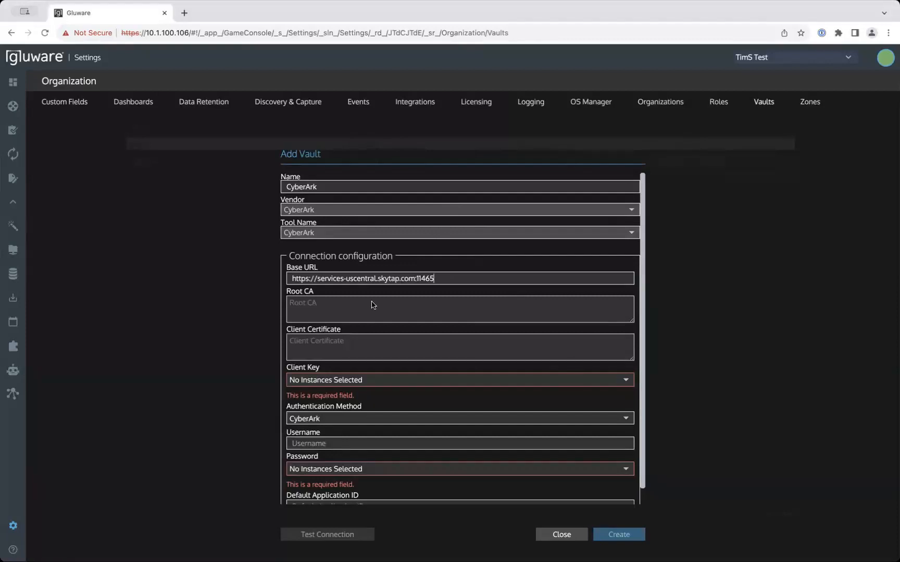
pyautogui.press('super+v')
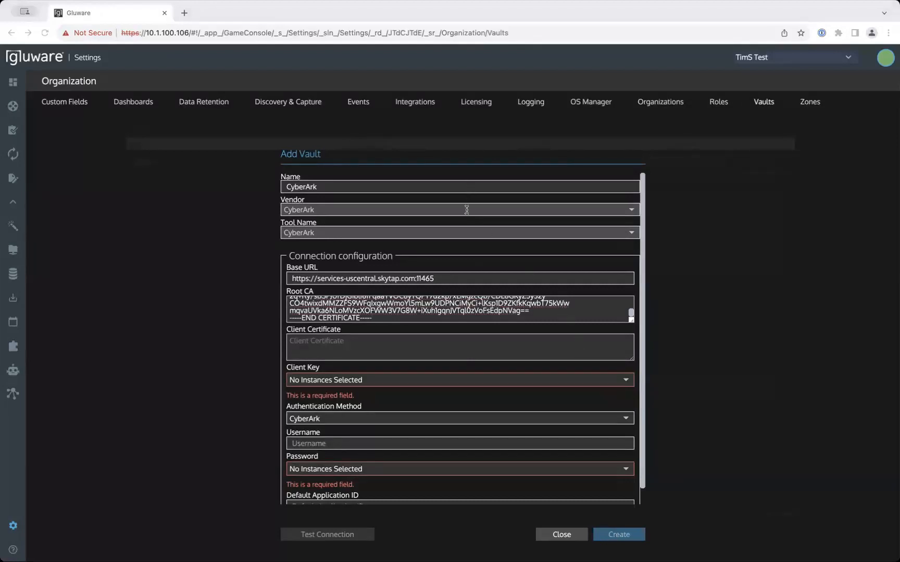
pyautogui.click(346, 342)
pyautogui.hotkey('ctrl', 'v')
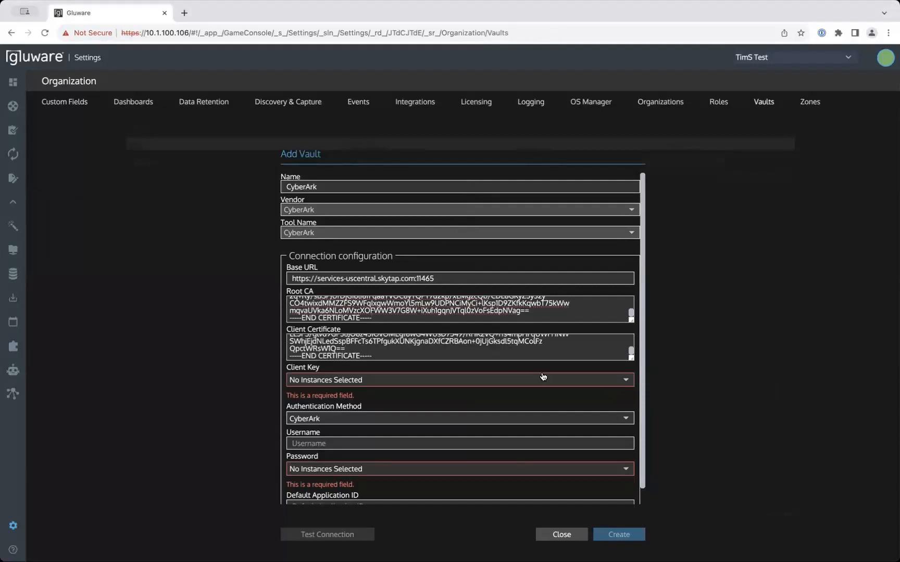
# Choose CyberArk Private Key as the vault's client key and check the authentication methods, keeping CyberArk
pyautogui.click(624, 383)
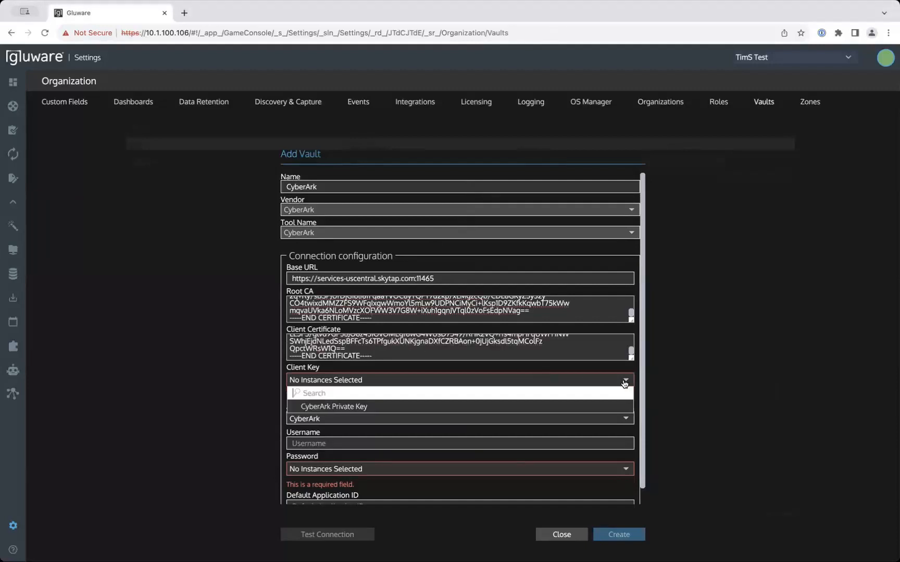
pyautogui.click(568, 406)
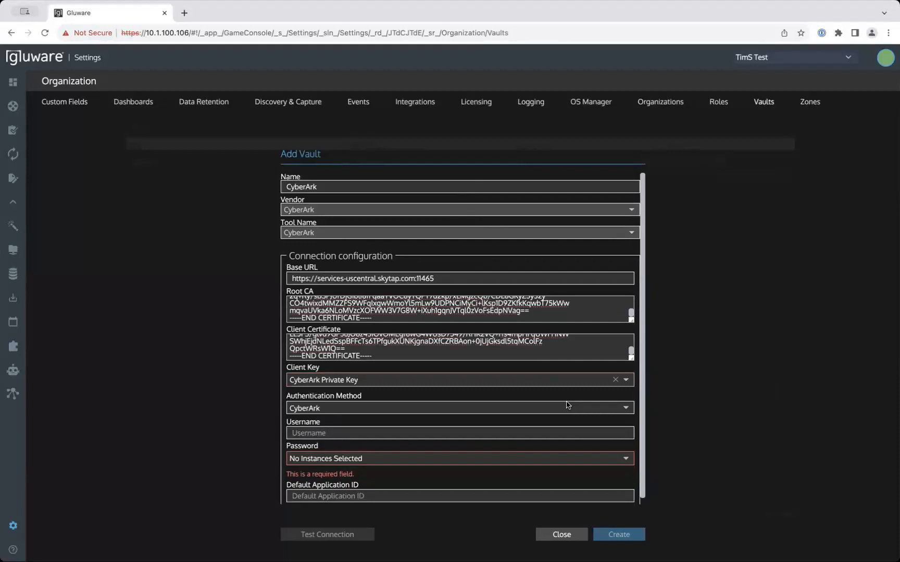
pyautogui.click(528, 409)
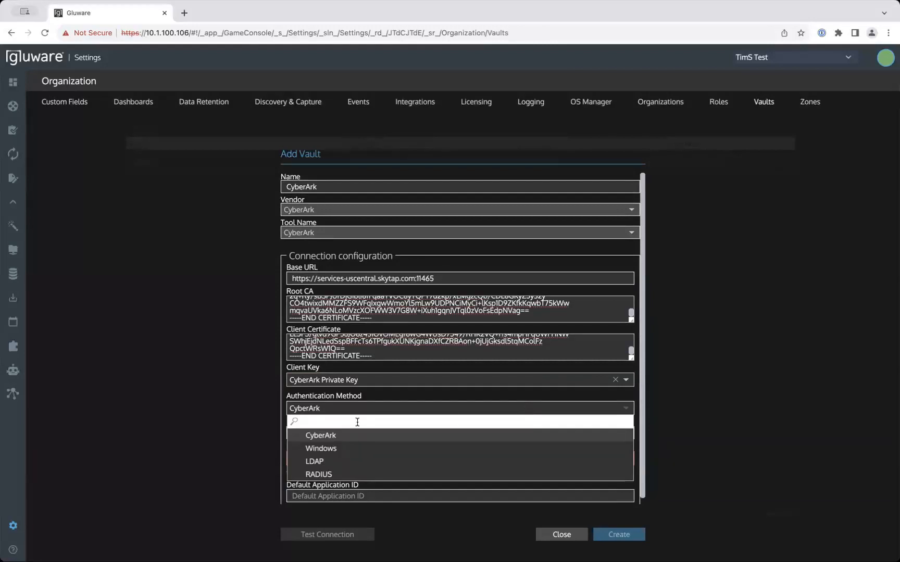
pyautogui.click(249, 424)
# Set the vault's username to Partner and choose CyberArk Connection Password as its password
pyautogui.click(338, 433)
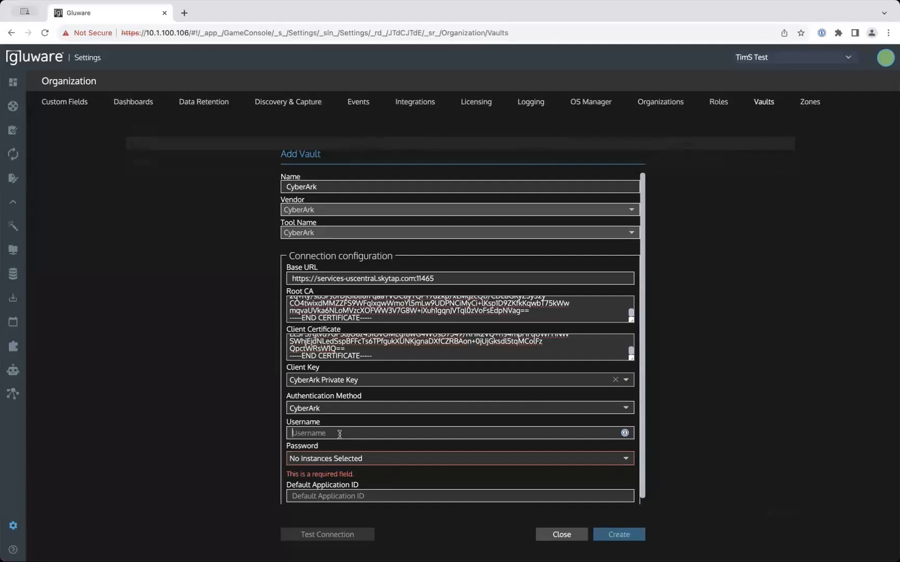
pyautogui.write('Partner')
pyautogui.click(627, 460)
pyautogui.click(582, 484)
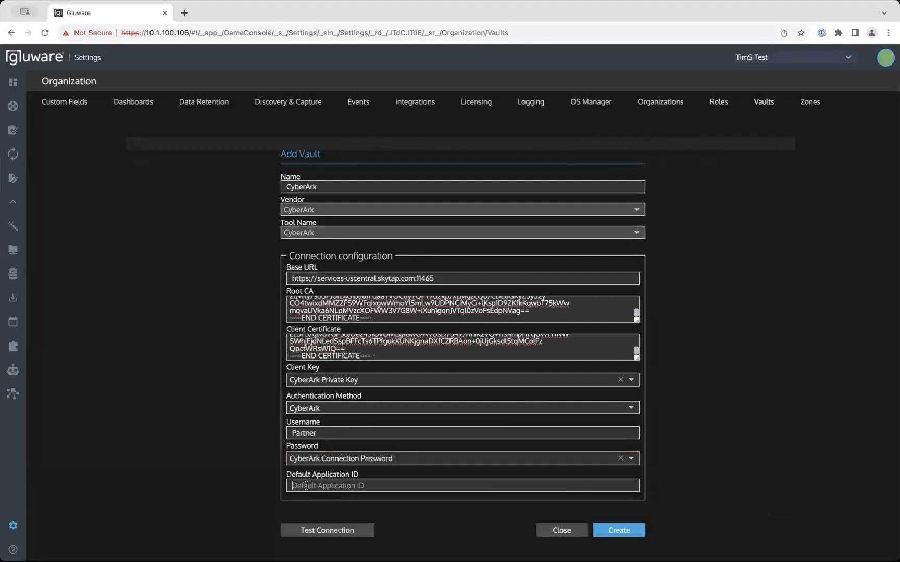
# Set the default application ID to testappid, then test the connection and create the vault
pyautogui.write('testappid')
pyautogui.click(316, 531)
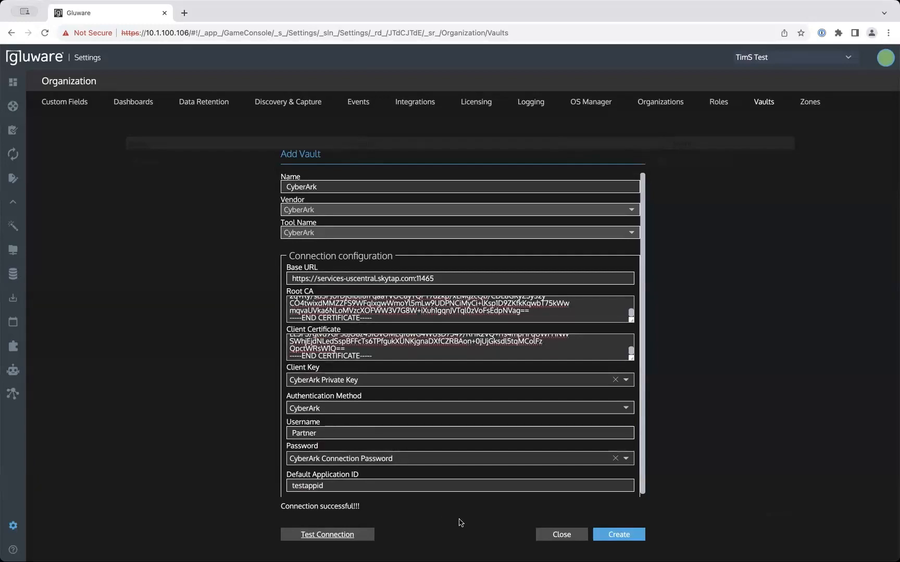
pyautogui.click(622, 538)
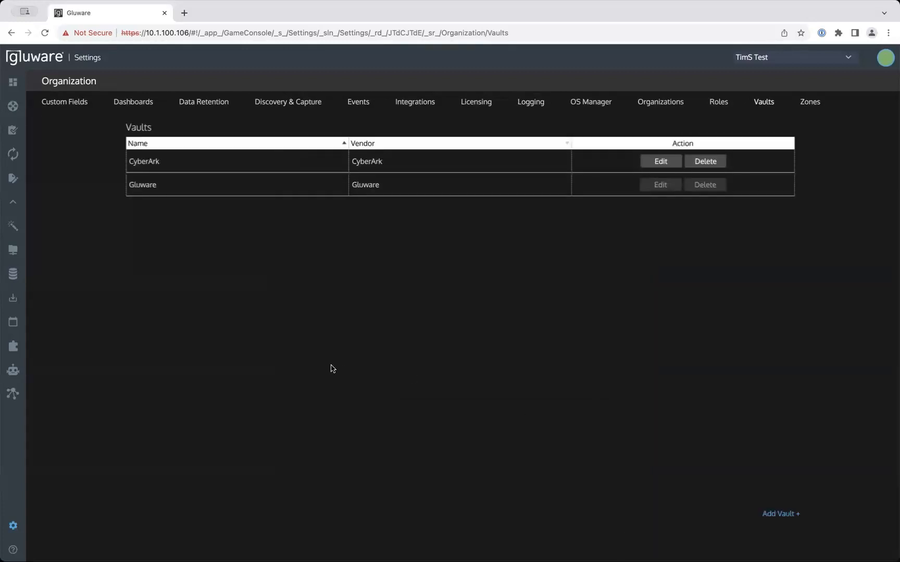
# Add a new credential named CyberArk - Cisco in the credential settings, with CyberArk as its source
pyautogui.moveTo(20, 526)
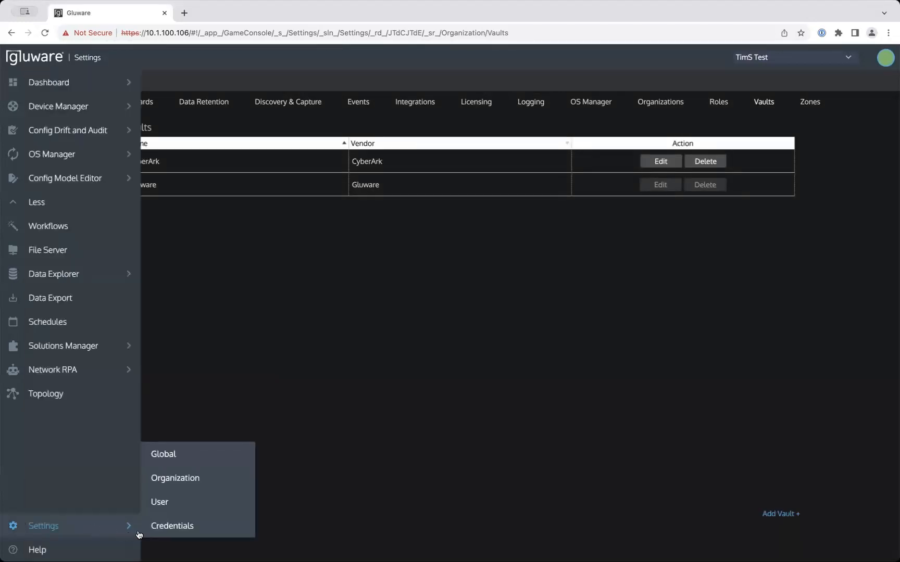
pyautogui.click(175, 527)
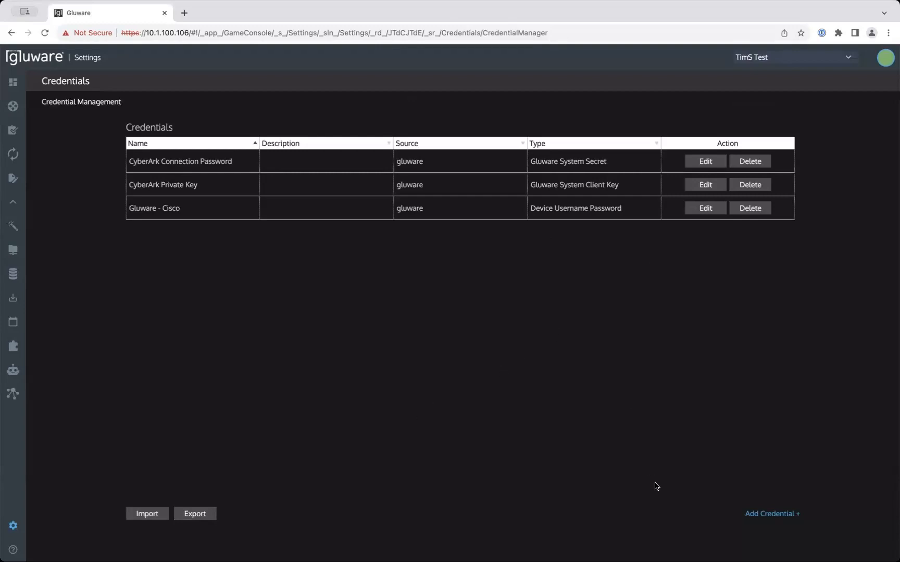
pyautogui.click(777, 515)
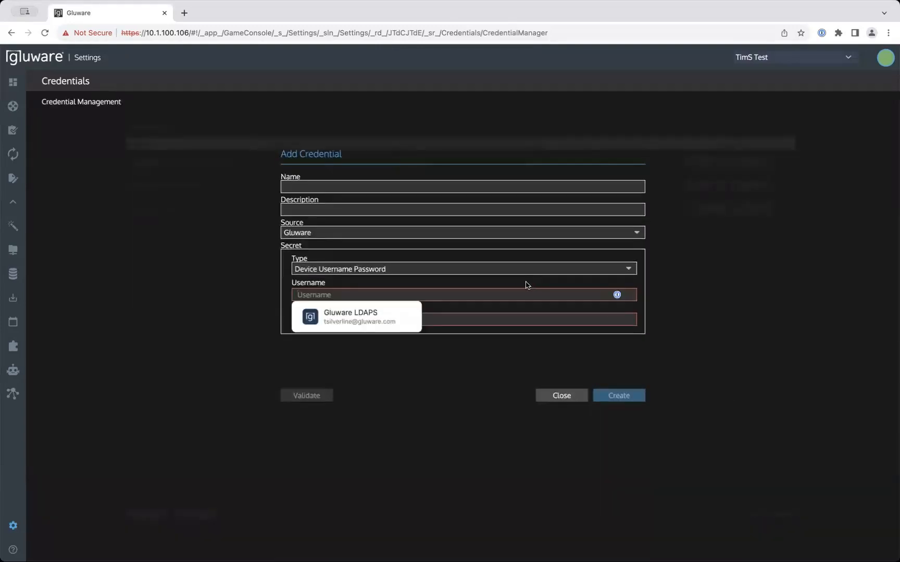
pyautogui.click(417, 188)
pyautogui.write('Cy')
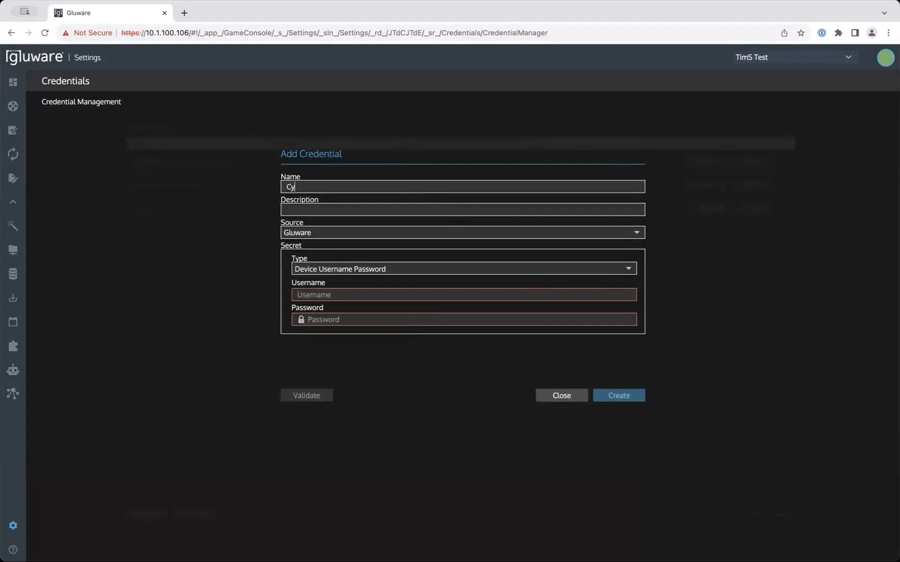
pyautogui.write('berArk - Cisco')
pyautogui.click(635, 234)
pyautogui.click(603, 258)
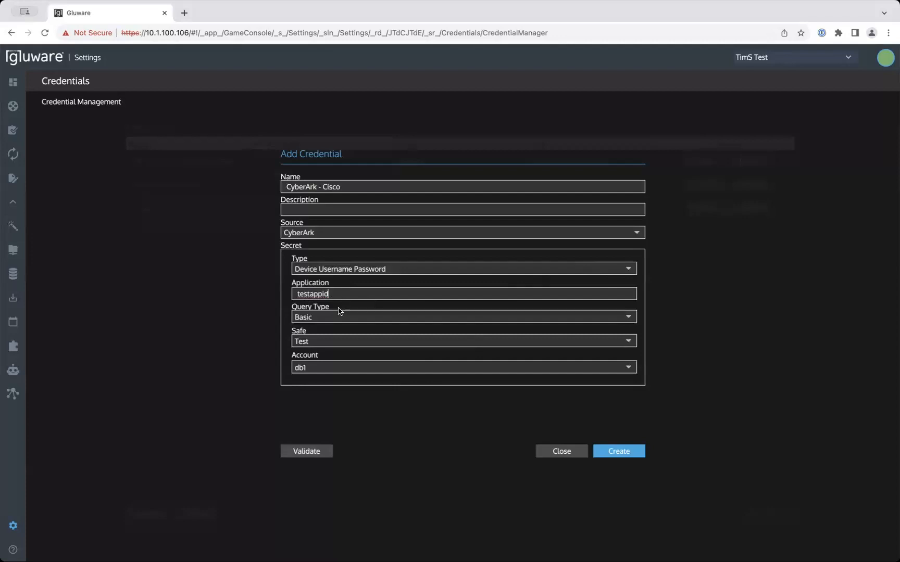
# Check the credential's query types and safes, keeping the Basic query type and the Test safe
pyautogui.click(628, 318)
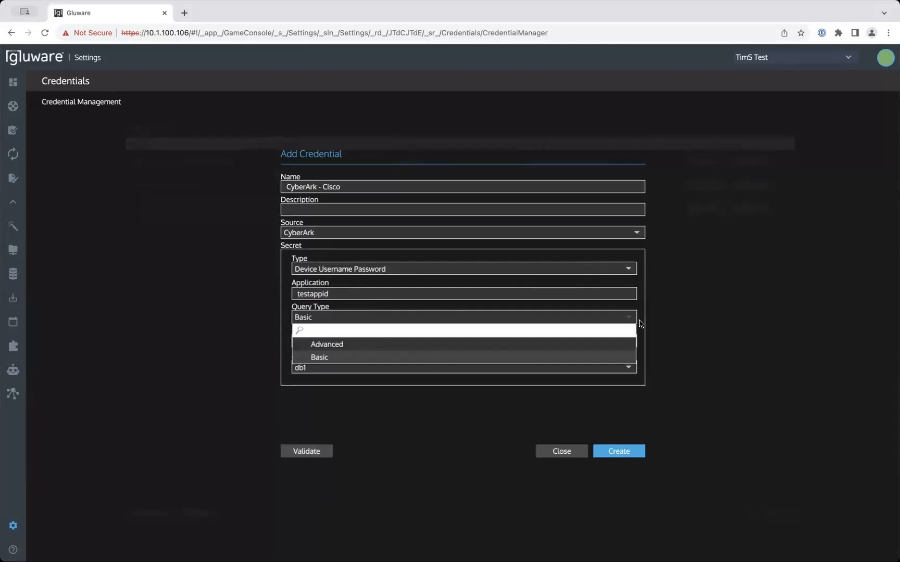
pyautogui.click(640, 324)
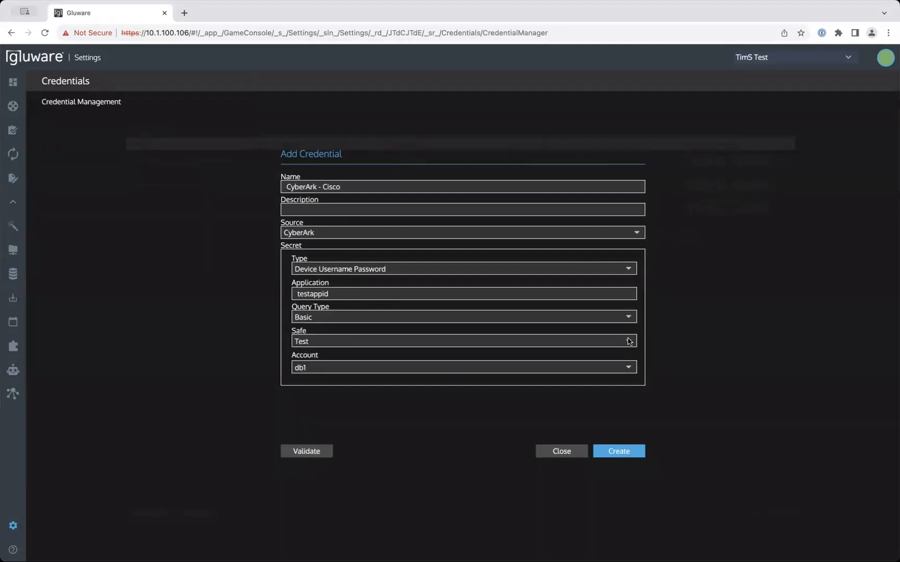
pyautogui.click(628, 342)
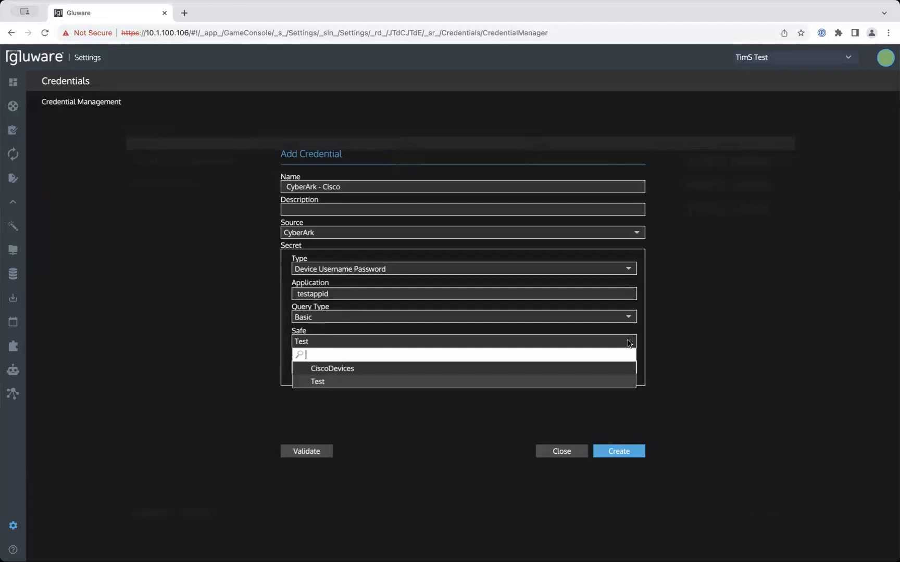
pyautogui.click(617, 382)
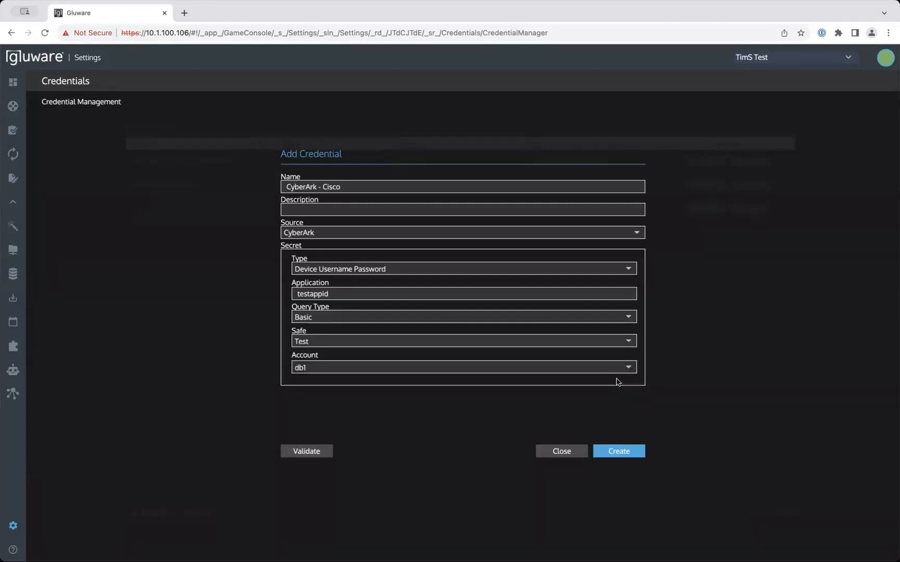
# Choose myCiscoUser as the credential's account, then validate and create the credential
pyautogui.click(629, 368)
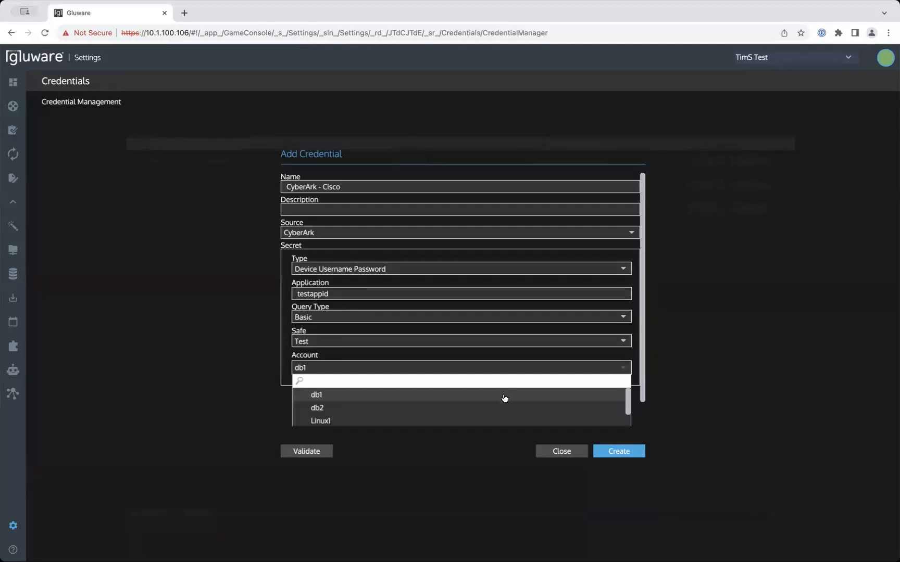
pyautogui.scroll(-3, 503, 399)
pyautogui.click(446, 417)
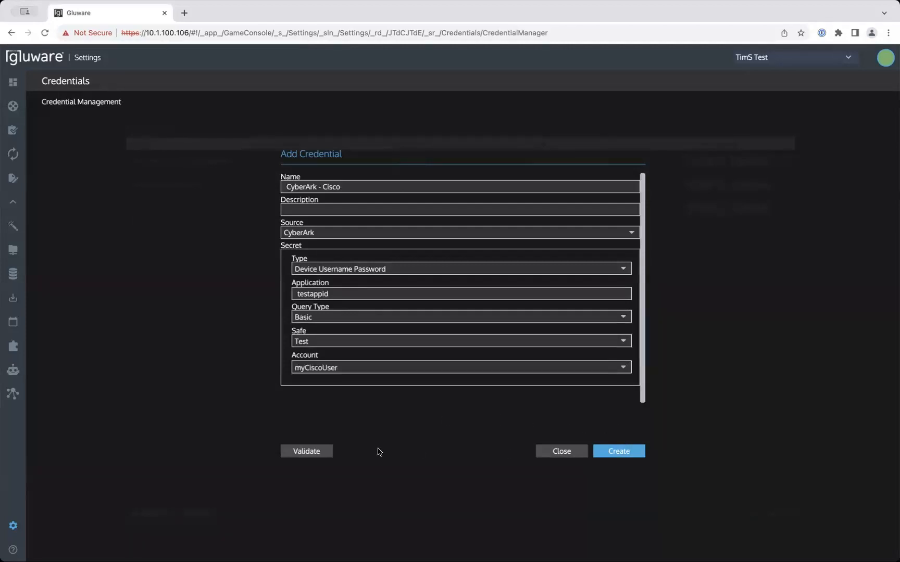
pyautogui.click(321, 453)
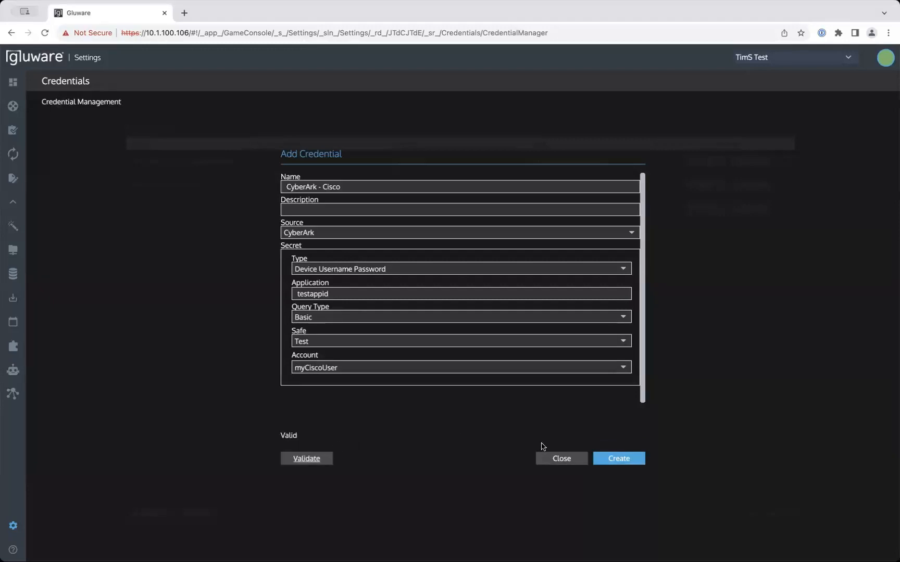
pyautogui.click(630, 459)
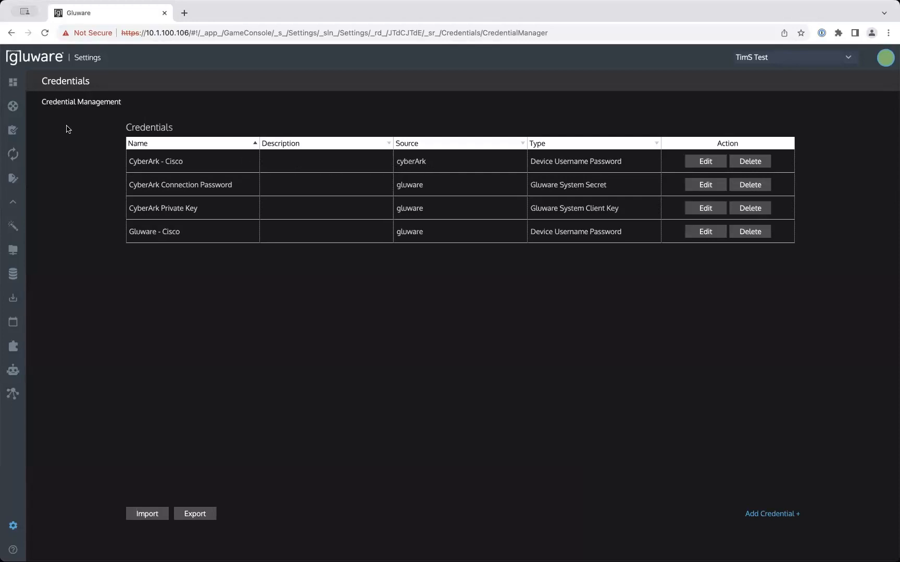
# Assign the CyberArk - Cisco credential to the CLI connection of the Cisco ASR 1001 in Device Manager and save the device
pyautogui.moveTo(14, 96)
pyautogui.click(40, 106)
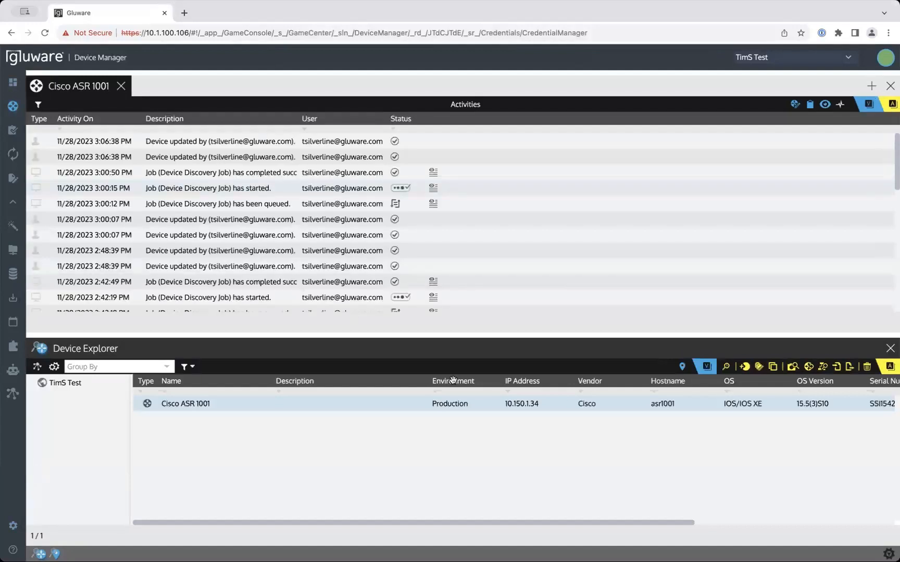
pyautogui.click(796, 104)
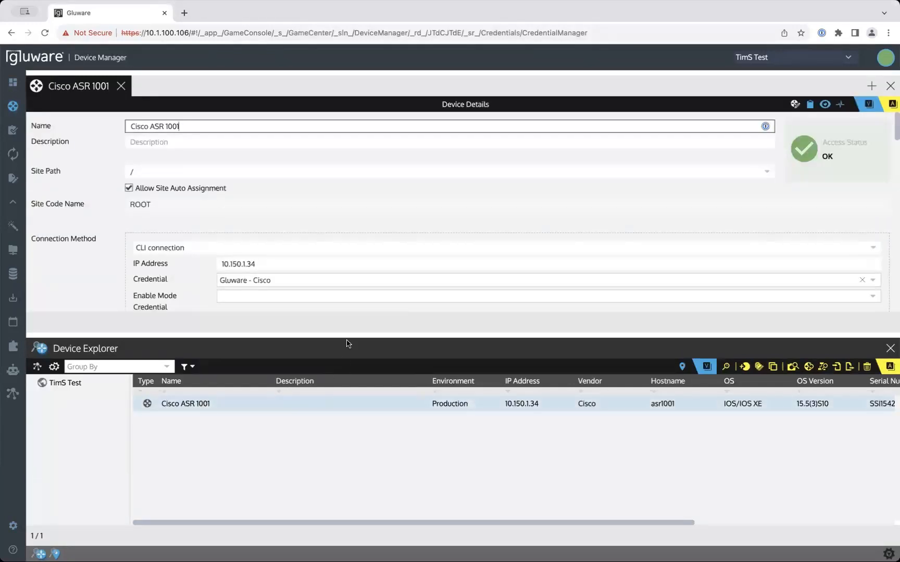
pyautogui.click(877, 280)
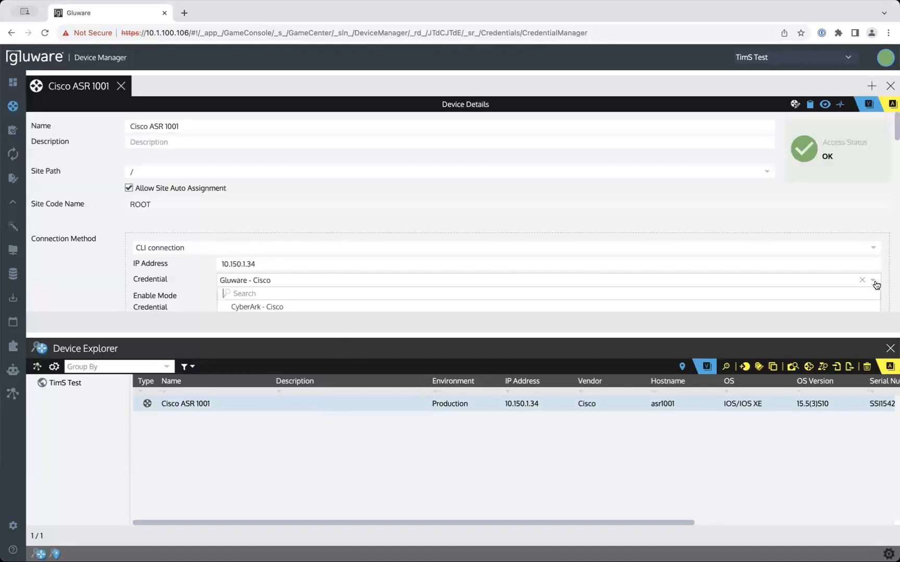
pyautogui.click(802, 306)
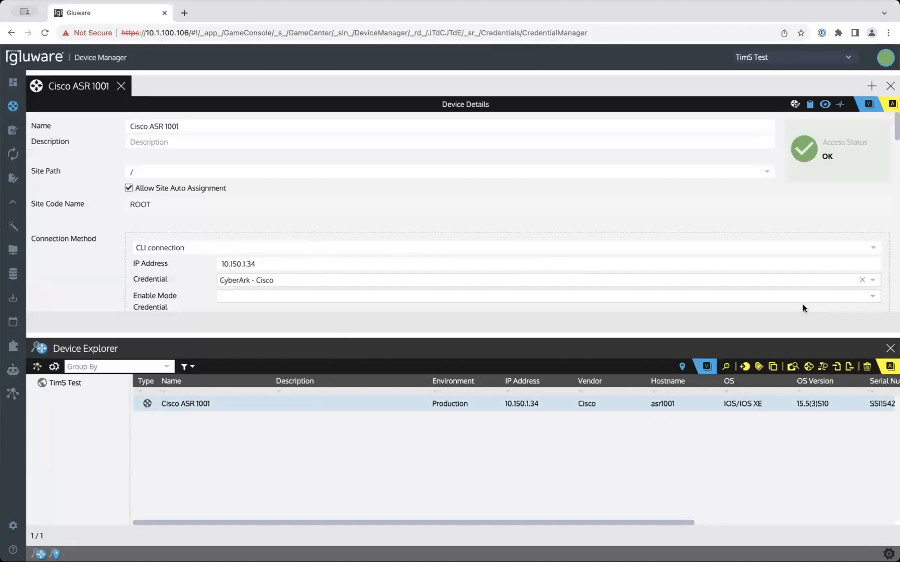
pyautogui.click(828, 325)
# Open the details of the latest queued discovery job in the Cisco ASR 1001's activities
pyautogui.click(840, 105)
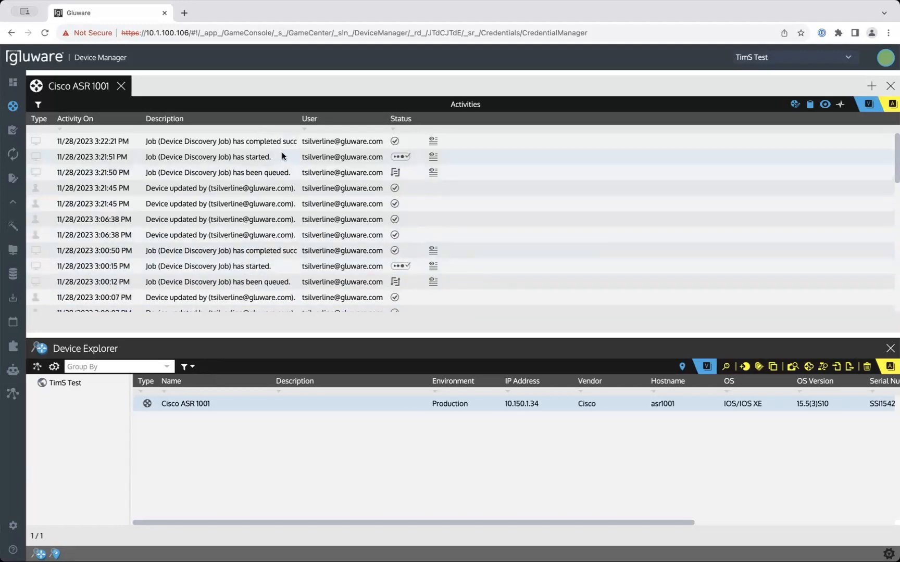
pyautogui.click(433, 172)
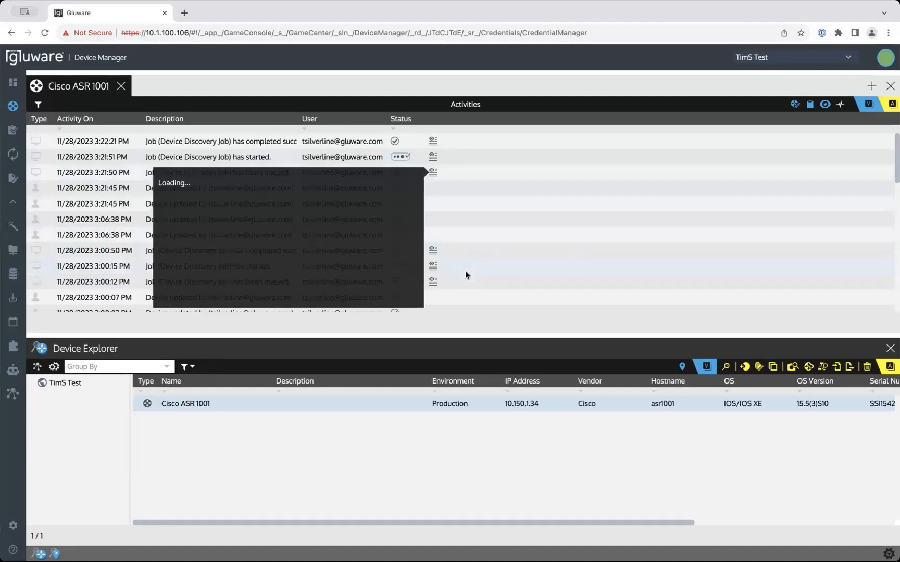